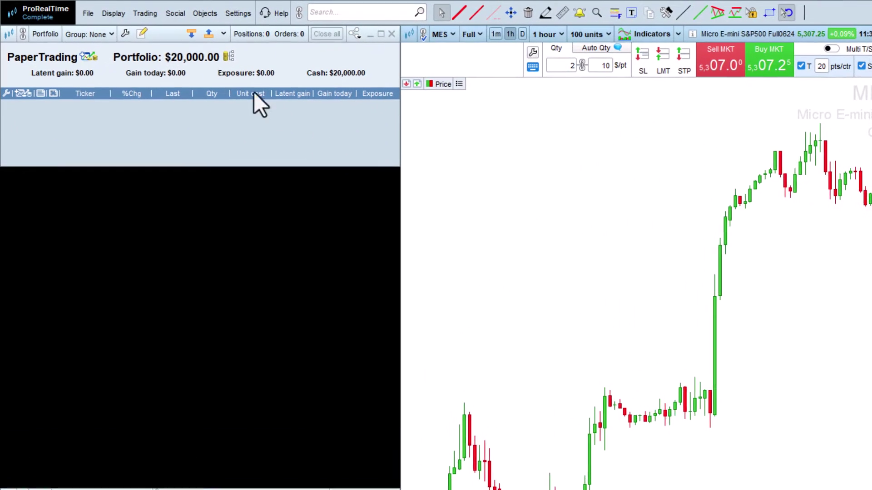
- Open the Scalping order panel for the Micro E-mini S&P500 (MES) from the Display menu
{"action": "left_click", "coordinate": [103, 15]}
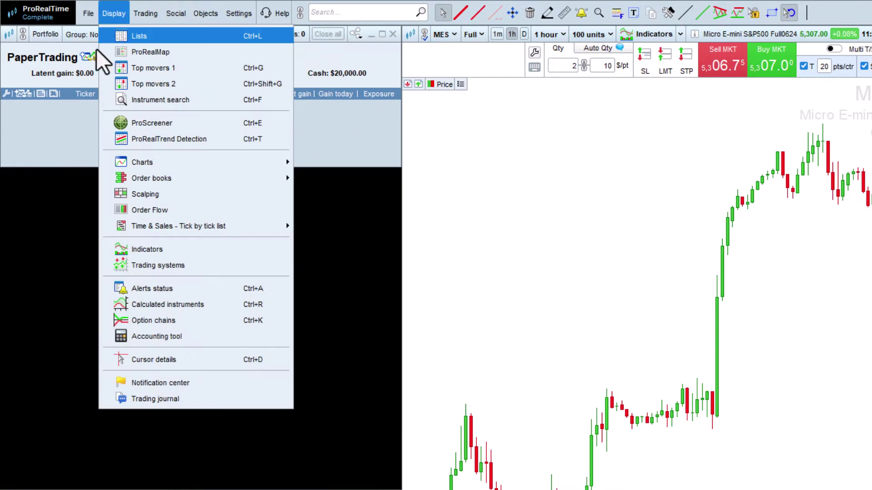
{"action": "left_click", "coordinate": [105, 197]}
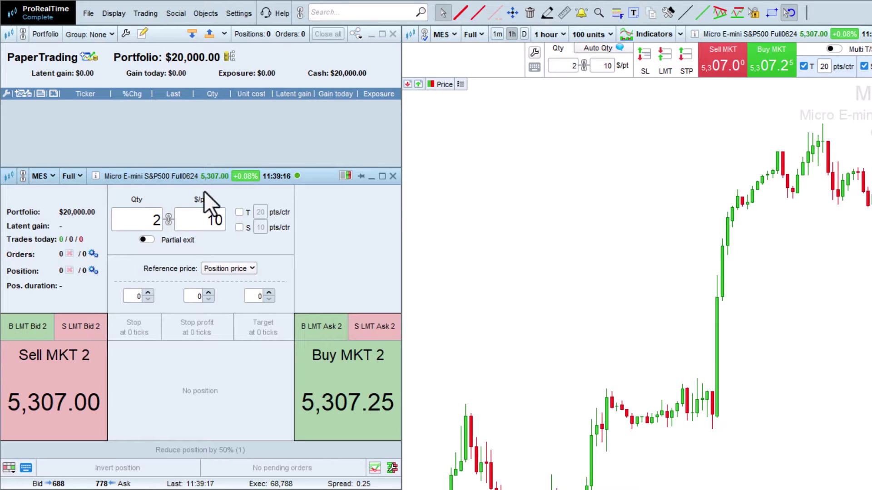
- Enable a 10-point stop and 20-point target, then buy 2 MES with a limit at the ask
{"action": "left_click", "coordinate": [236, 228]}
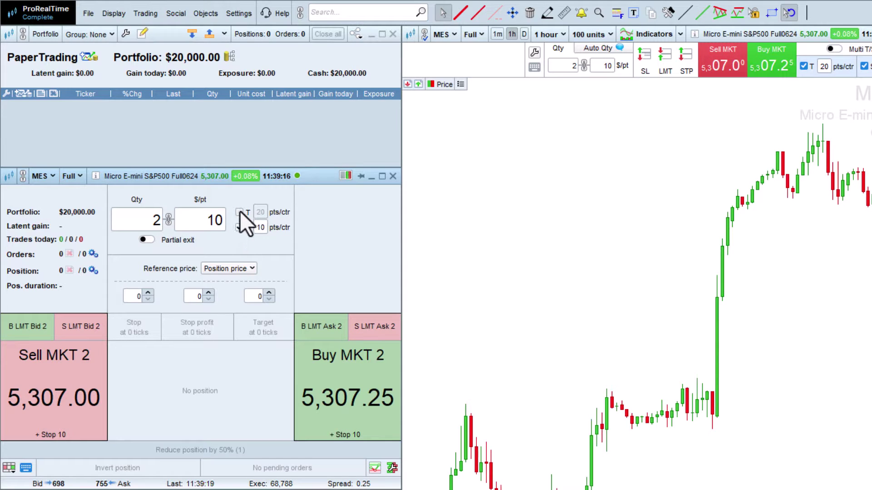
{"action": "left_click", "coordinate": [239, 212]}
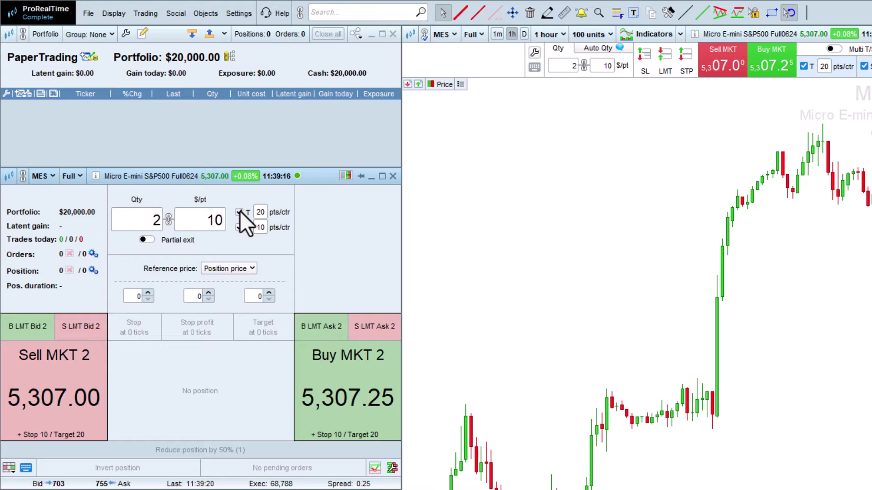
{"action": "left_click", "coordinate": [320, 326]}
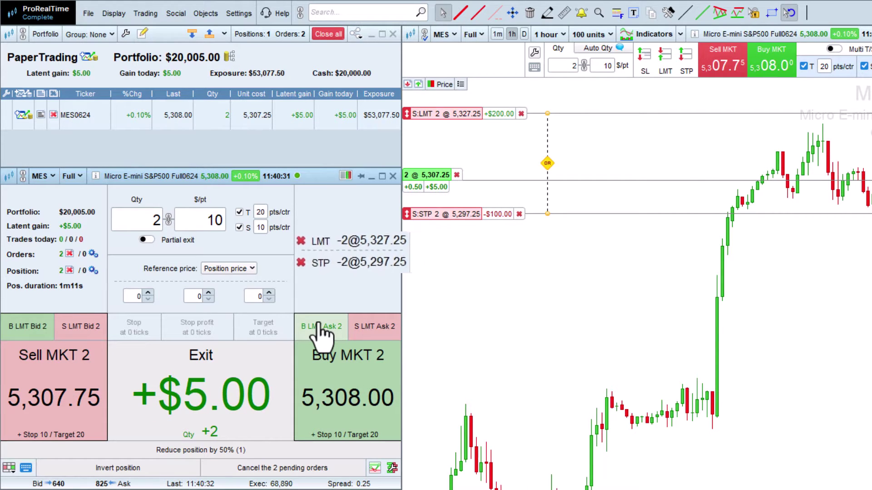
- Move the stop to break-even at 5,307.25, reduce the position by 50%, then exit fully
{"action": "left_click", "coordinate": [373, 260]}
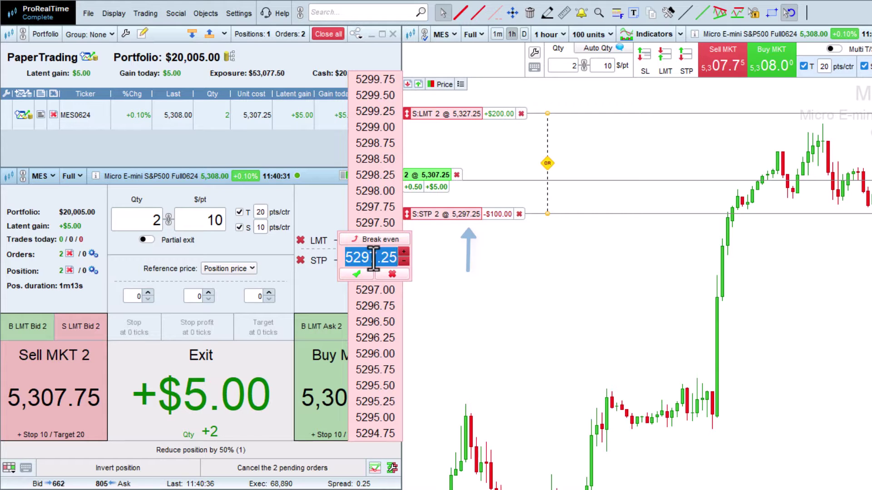
{"action": "left_click", "coordinate": [376, 240]}
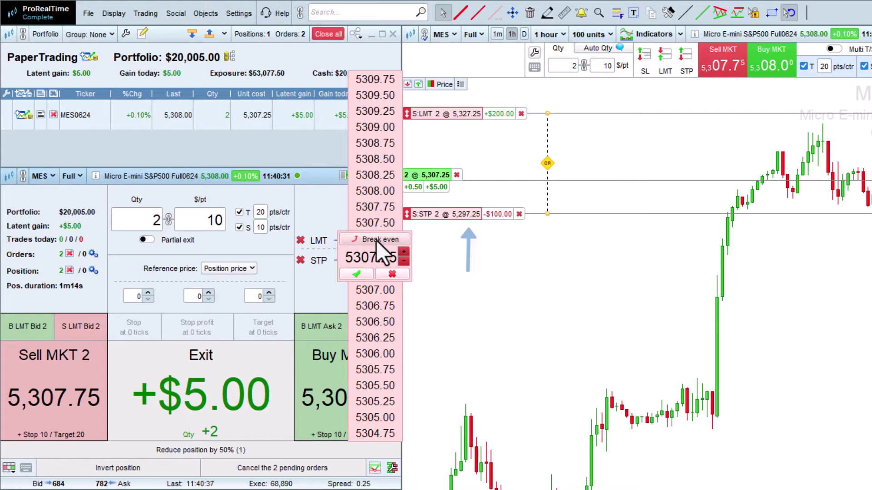
{"action": "left_click", "coordinate": [357, 273]}
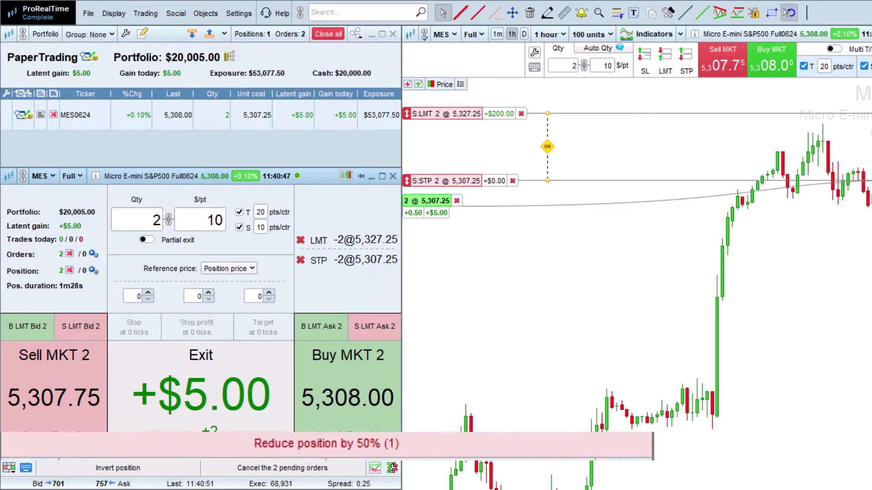
{"action": "left_click", "coordinate": [254, 448]}
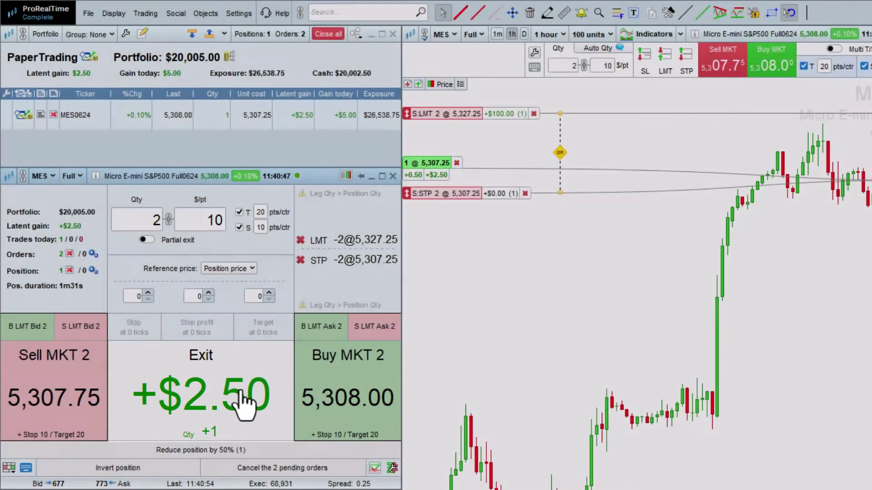
{"action": "left_click", "coordinate": [240, 390]}
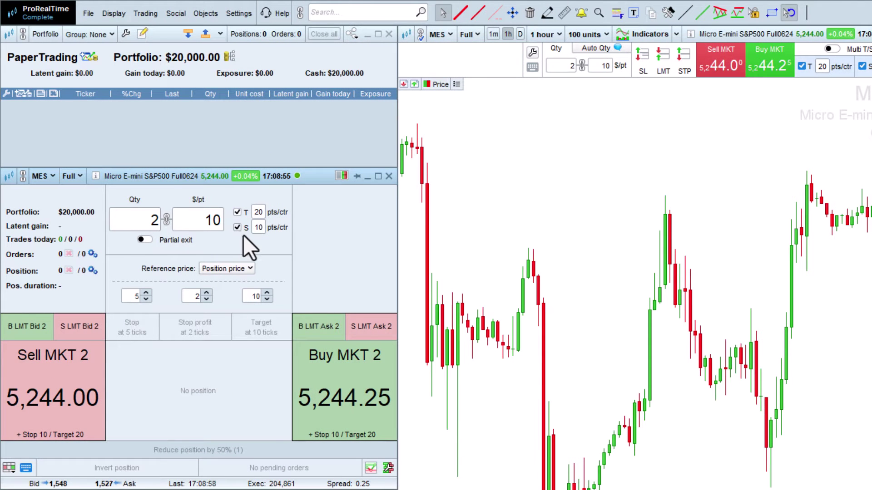
- Turn off the automatic stop and target, then buy 2 MES at market
{"action": "left_click", "coordinate": [237, 228]}
{"action": "left_click", "coordinate": [236, 213]}
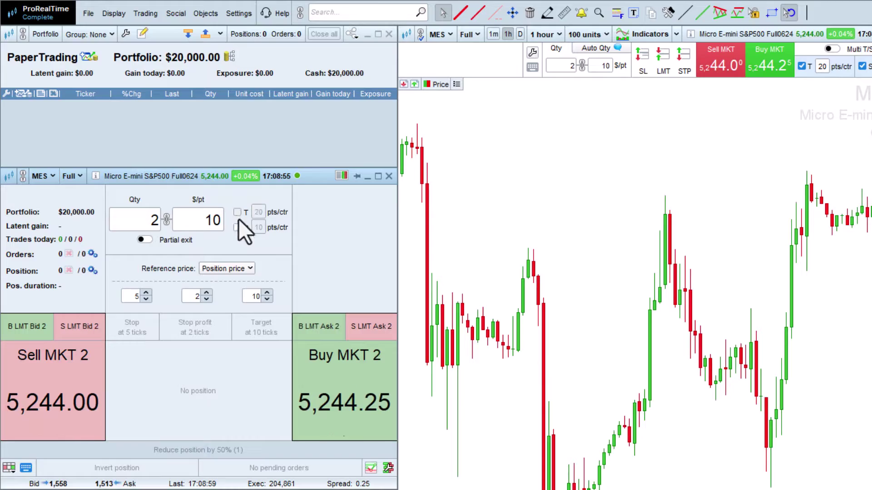
{"action": "left_click", "coordinate": [322, 395]}
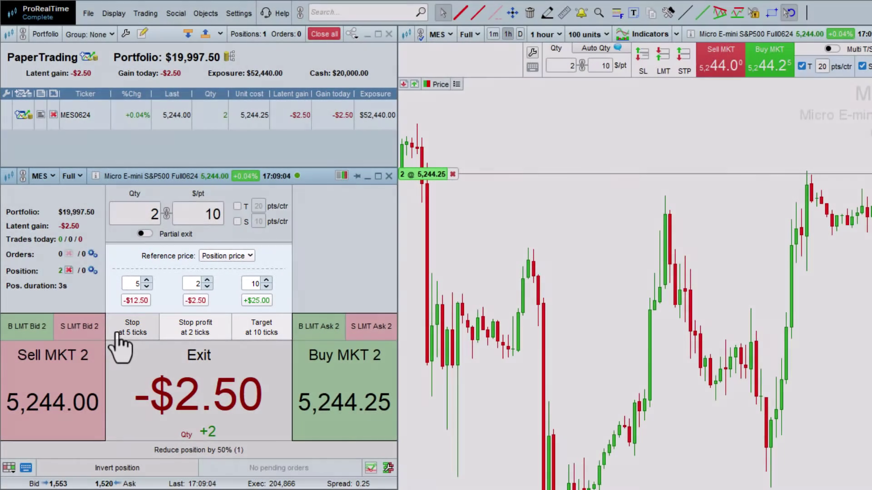
- Add a 5-tick stop and a 10-tick target to the open position
{"action": "left_click", "coordinate": [116, 335]}
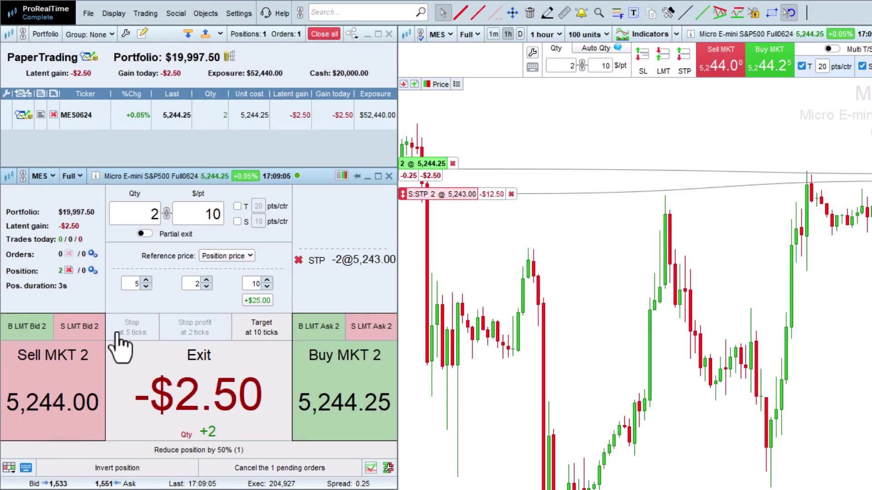
{"action": "left_click", "coordinate": [258, 348]}
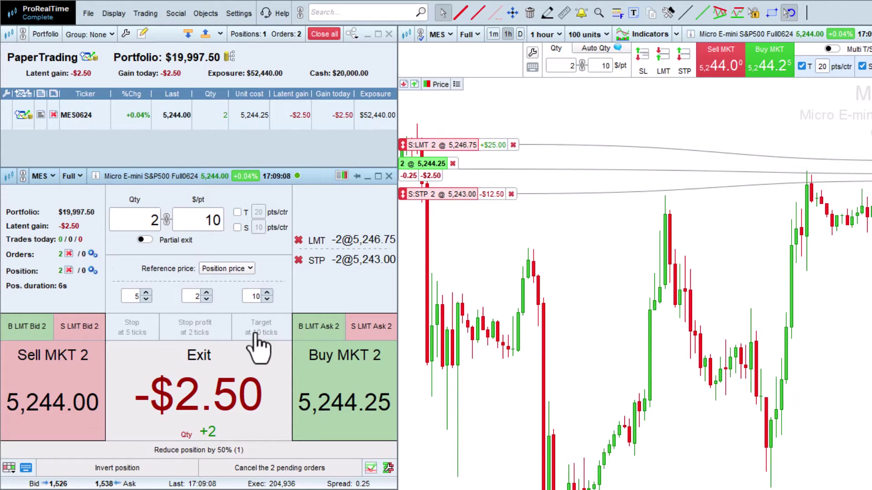
{"action": "left_click", "coordinate": [268, 300]}
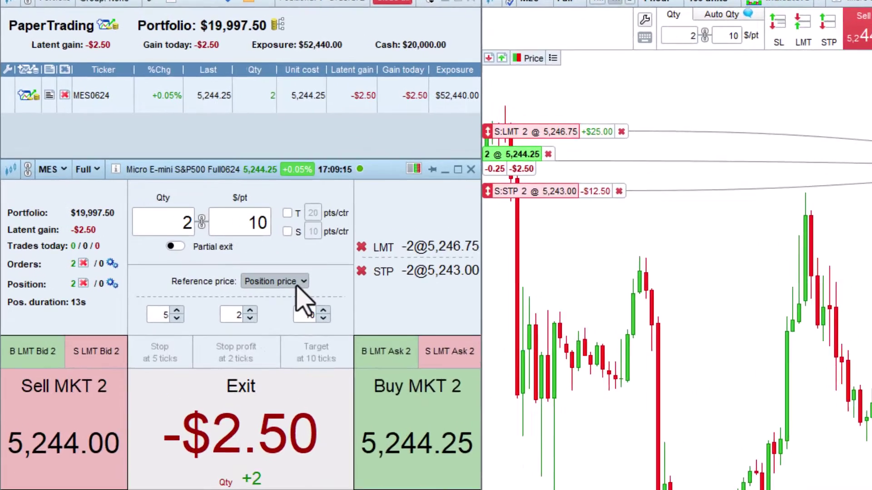
{"action": "left_click", "coordinate": [297, 283]}
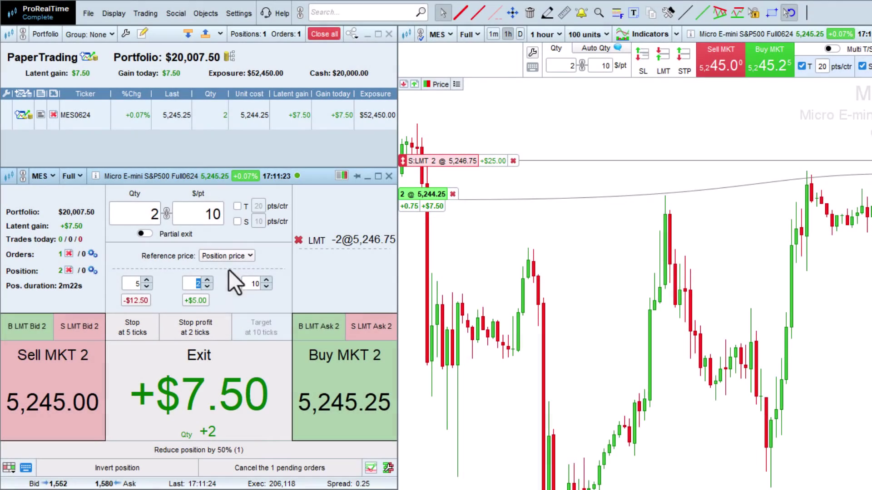
- Place a 2-tick stop-profit, invert to a 2-lot short, then cancel both pending orders
{"action": "left_click", "coordinate": [205, 340]}
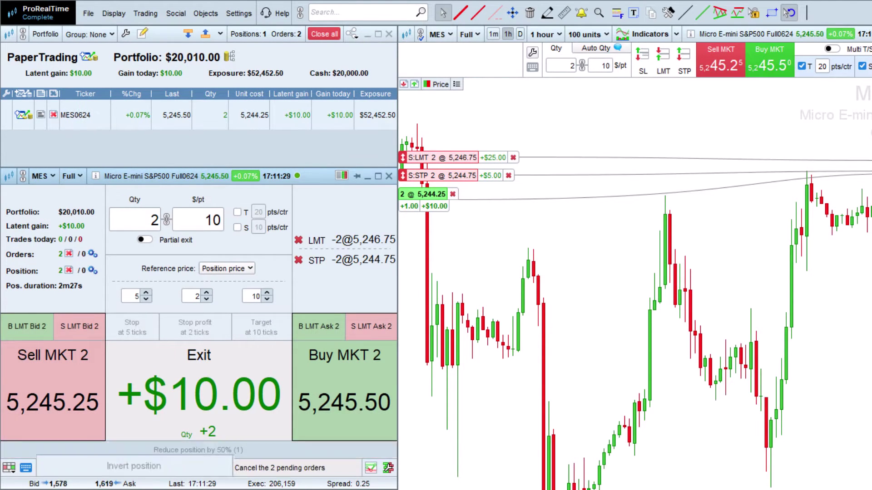
{"action": "left_click", "coordinate": [173, 472]}
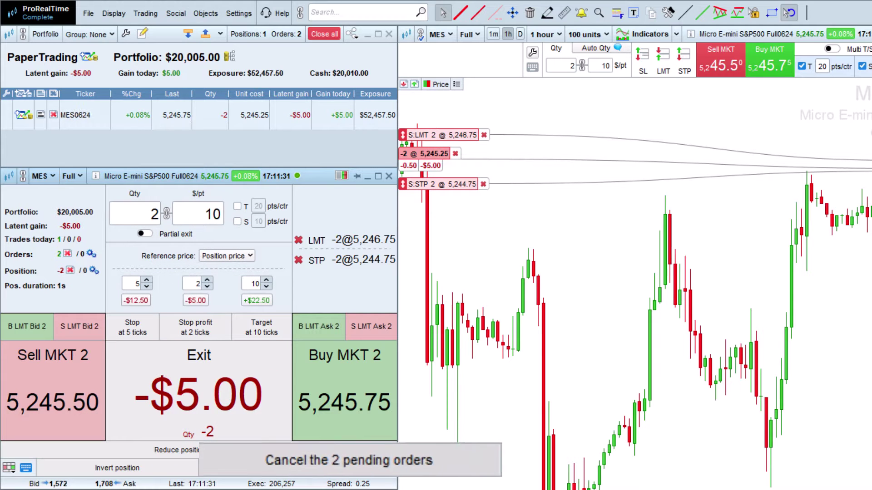
{"action": "left_click", "coordinate": [237, 472]}
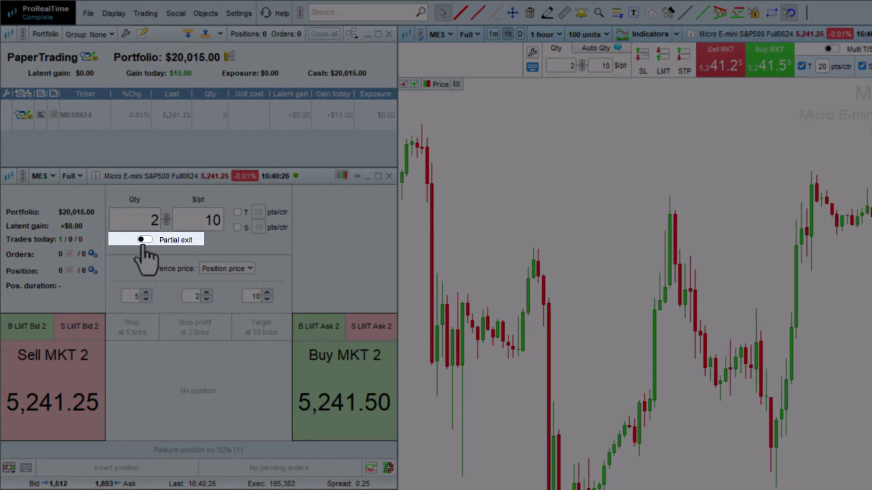
- Enable partial exit, buy 4 MES at market in two lots, exit half, then close the rest
{"action": "left_click", "coordinate": [143, 241]}
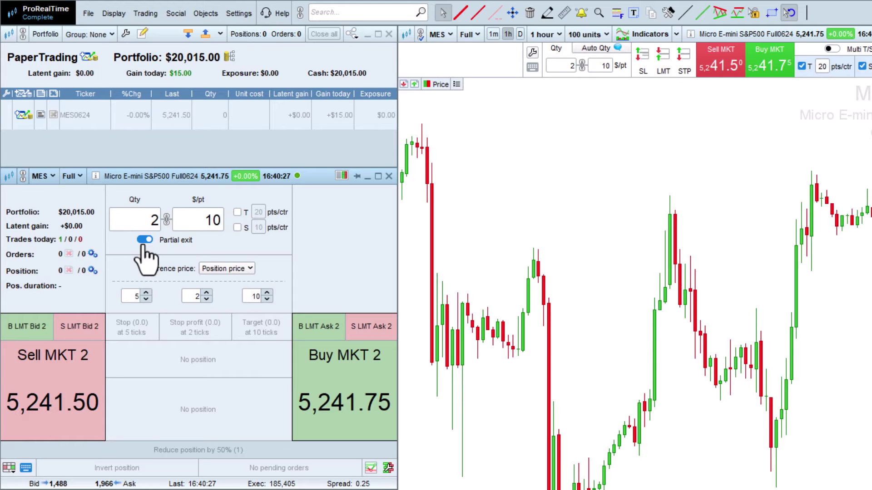
{"action": "left_click", "coordinate": [321, 400]}
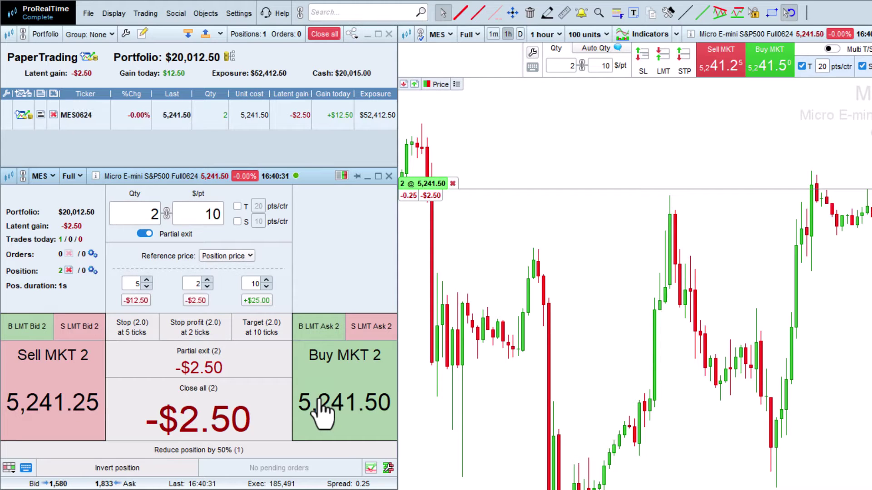
{"action": "left_click", "coordinate": [321, 399]}
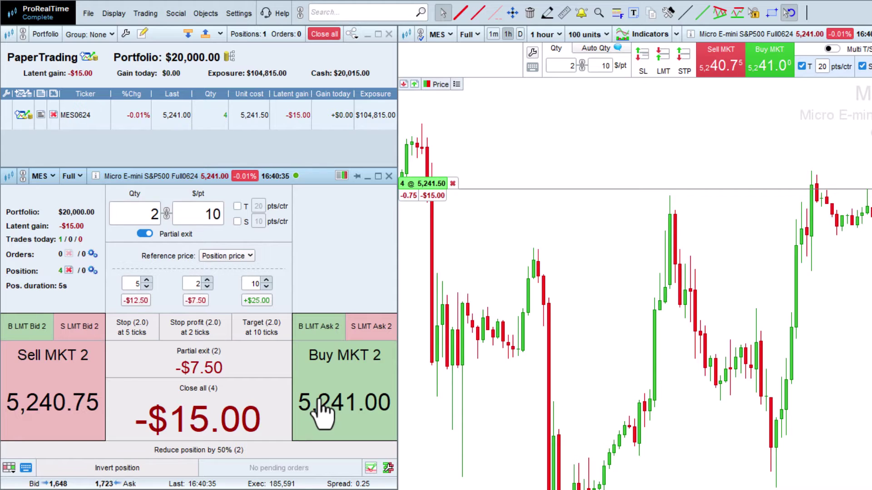
{"action": "left_click", "coordinate": [271, 365]}
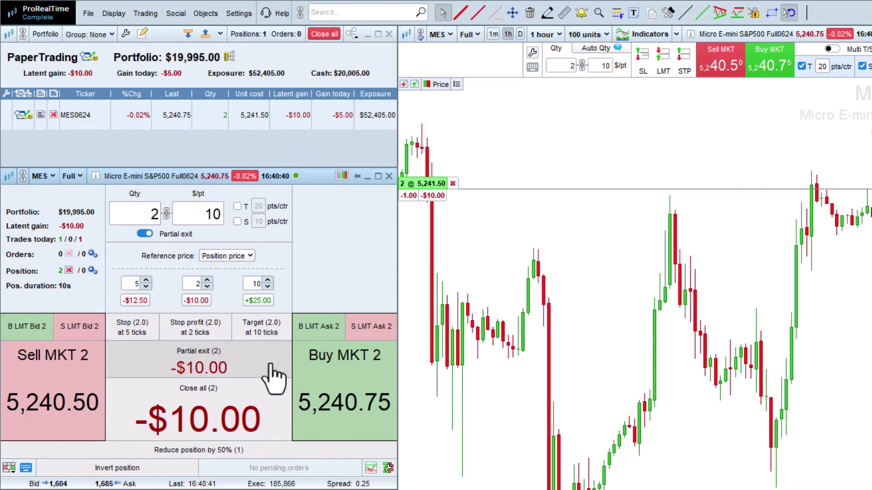
{"action": "left_click", "coordinate": [270, 366]}
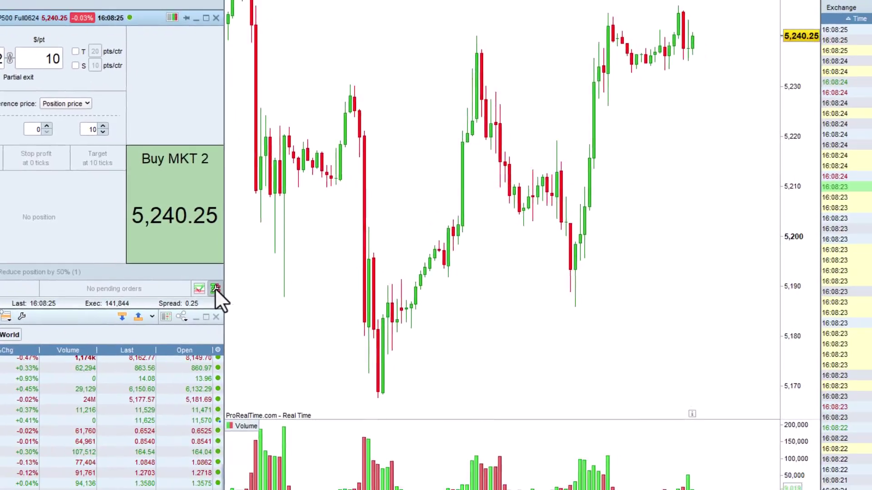
- In order book settings, show all Bid/Ask buttons, use Buy Limit Bid / Sell Limit Ask, and enable custom buttons
{"action": "left_click", "coordinate": [351, 424]}
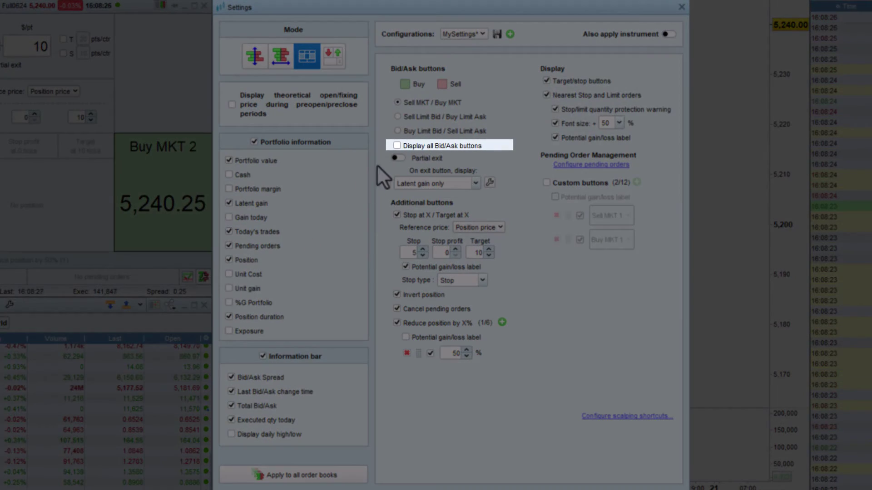
{"action": "left_click", "coordinate": [408, 146]}
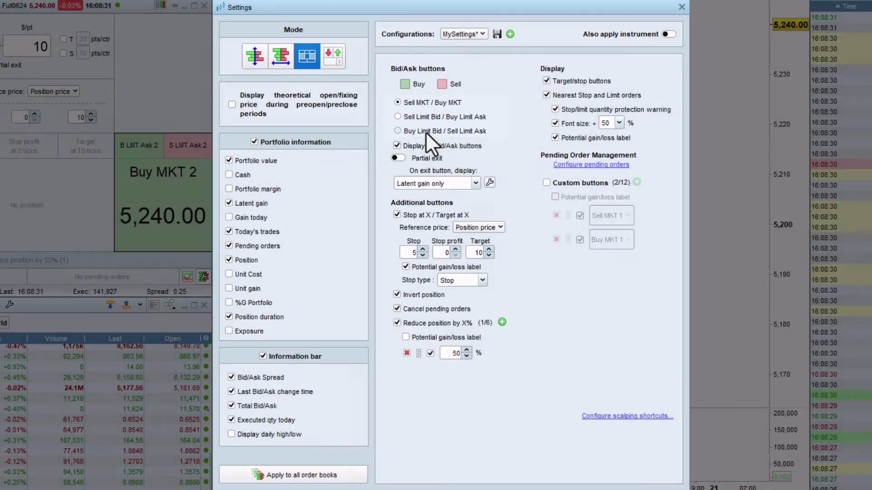
{"action": "left_click", "coordinate": [426, 132]}
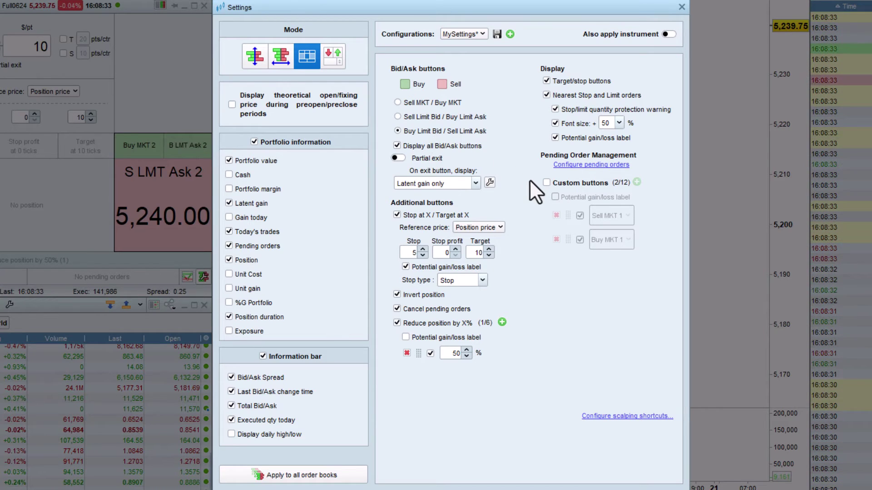
{"action": "left_click", "coordinate": [545, 183]}
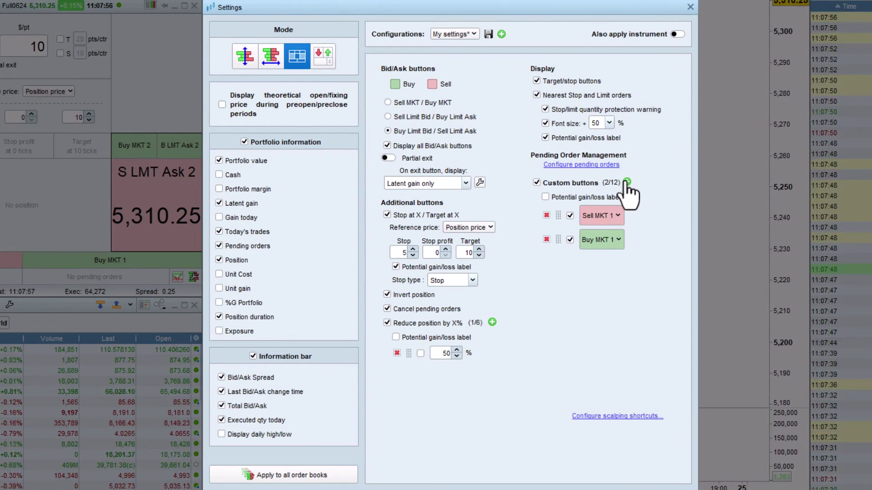
- Add two custom buttons and configure the first as a Sell Limit 1 at 30 ticks
{"action": "left_click", "coordinate": [627, 182]}
{"action": "left_click", "coordinate": [627, 182]}
{"action": "left_click", "coordinate": [608, 266]}
{"action": "left_click", "coordinate": [635, 292]}
{"action": "left_click", "coordinate": [639, 316]}
{"action": "left_click", "coordinate": [639, 337]}
{"action": "left_click", "coordinate": [609, 358]}
{"action": "double_click", "coordinate": [629, 359]}
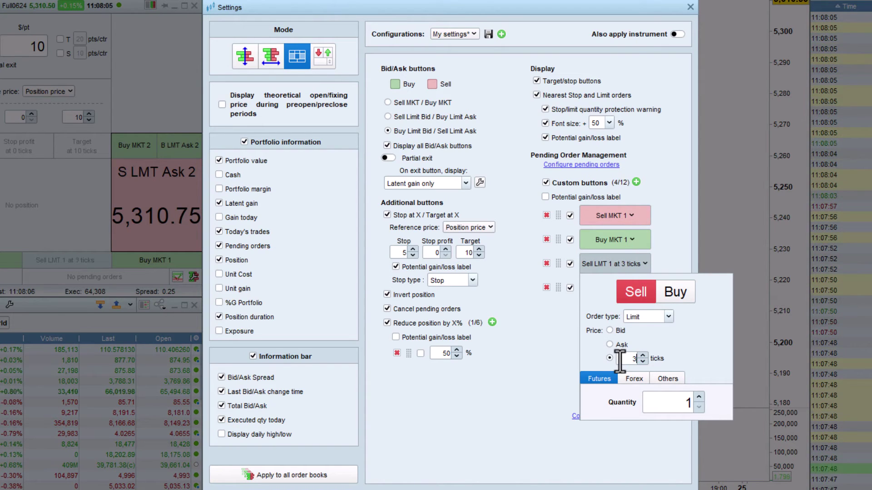
{"action": "type", "text": "30"}
{"action": "left_click", "coordinate": [546, 358]}
- Configure the fourth button as Sell Stop 1 at 15 ticks and move Buy MKT 1 to the top
{"action": "left_click", "coordinate": [593, 289]}
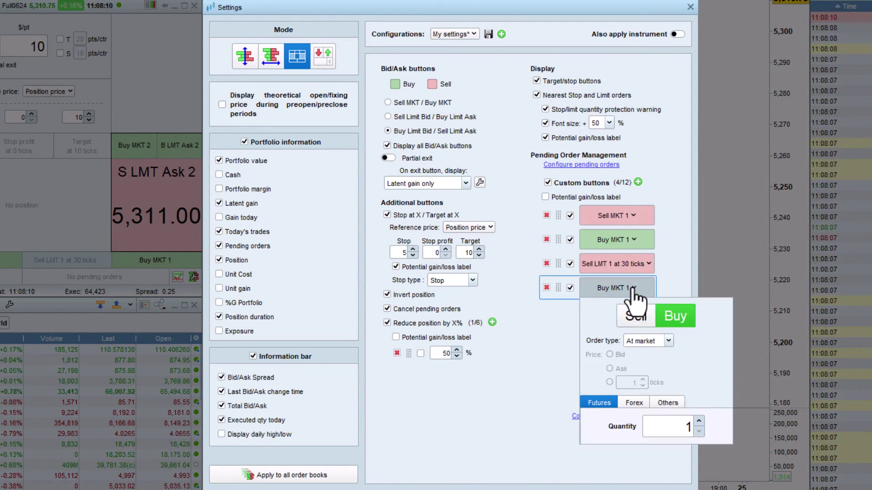
{"action": "left_click", "coordinate": [634, 318]}
{"action": "left_click", "coordinate": [644, 341]}
{"action": "left_click", "coordinate": [631, 373]}
{"action": "left_click", "coordinate": [627, 383]}
{"action": "left_click", "coordinate": [563, 372]}
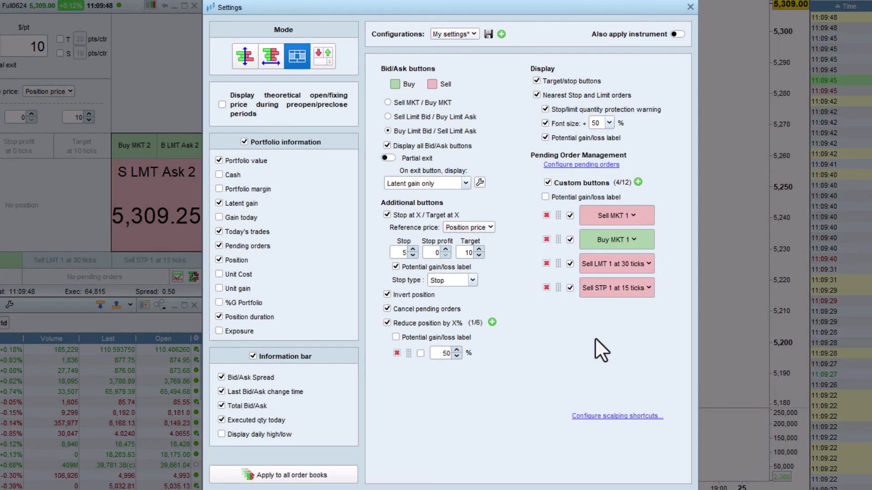
{"action": "left_click_drag", "start_coordinate": [558, 239], "coordinate": [557, 212]}
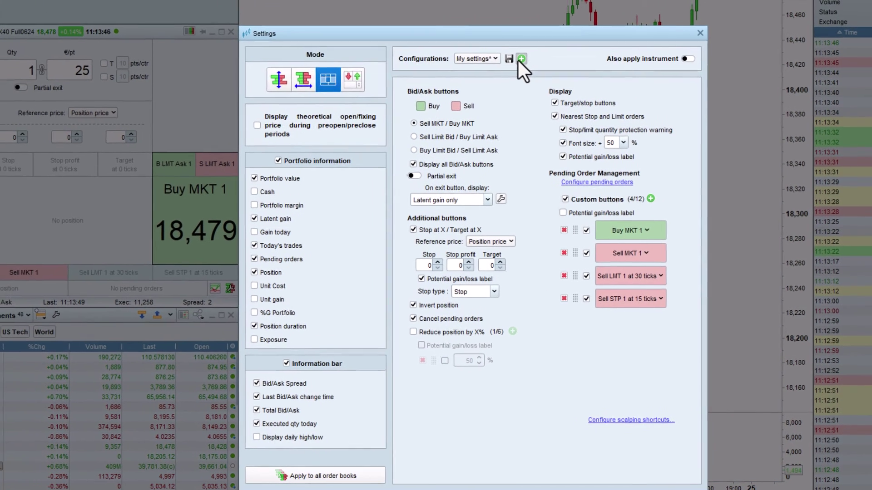
- Save the order book setup as template SCALPING, apply it to the instrument, and open scalping shortcut settings
{"action": "left_click", "coordinate": [504, 37]}
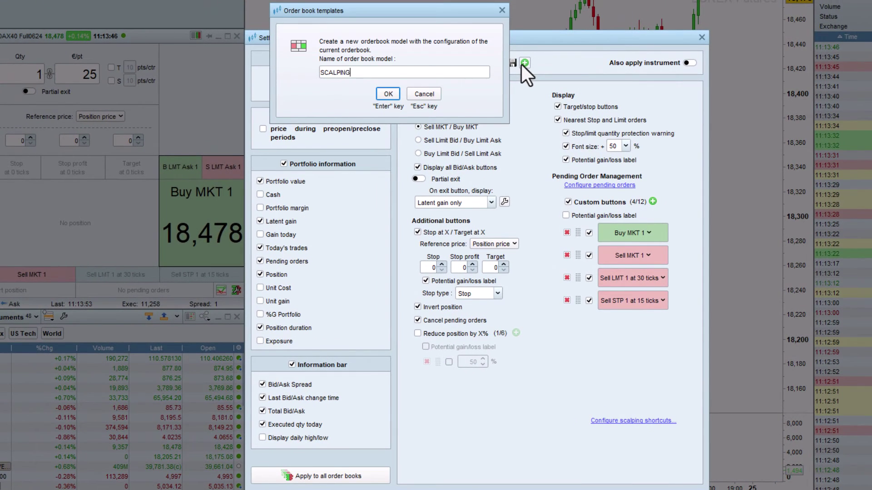
{"action": "left_click", "coordinate": [389, 92]}
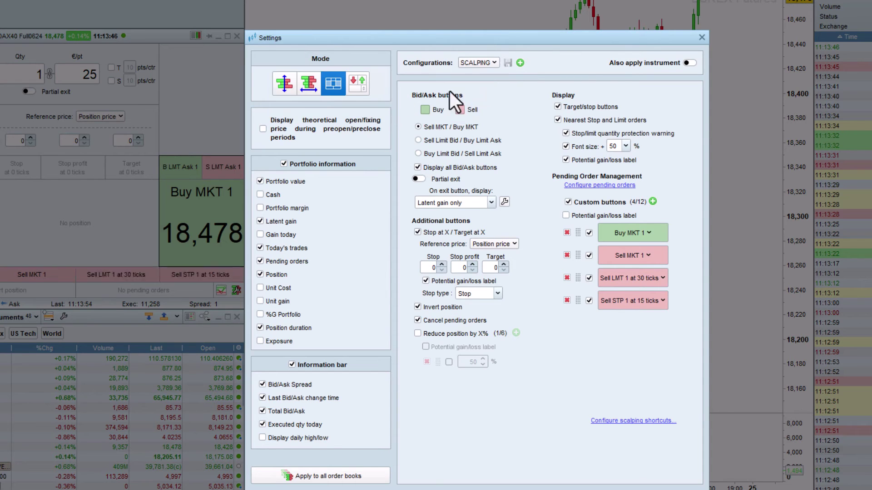
{"action": "left_click", "coordinate": [687, 63]}
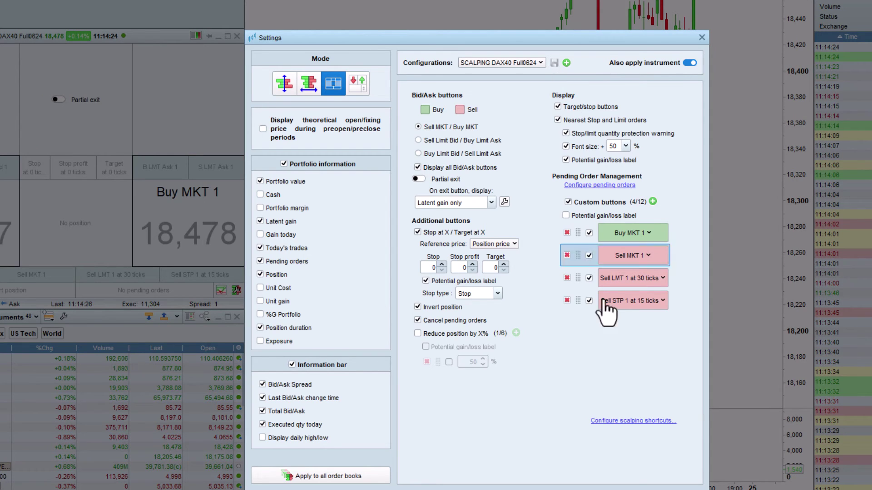
{"action": "left_click", "coordinate": [602, 421]}
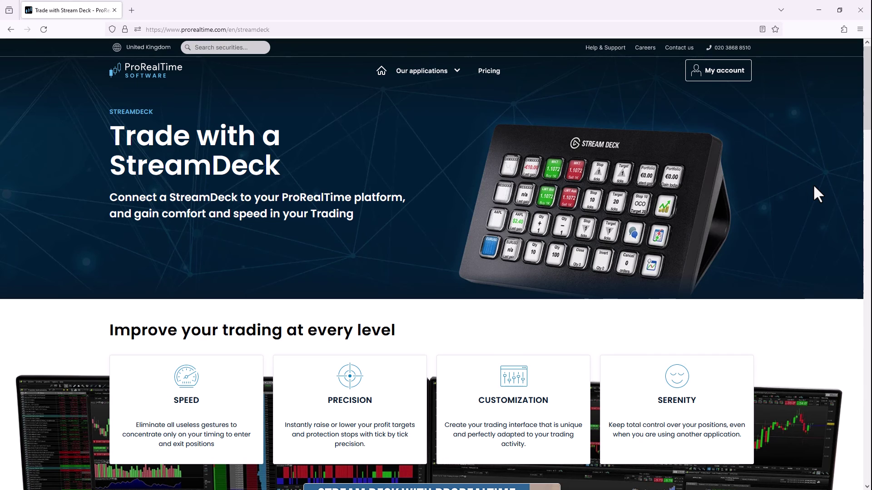
- Scroll the StreamDeck web page down to the 'How to configure your StreamDeck' video
{"action": "scroll", "coordinate": [815, 188], "scroll_direction": "down", "scroll_amount": 5}
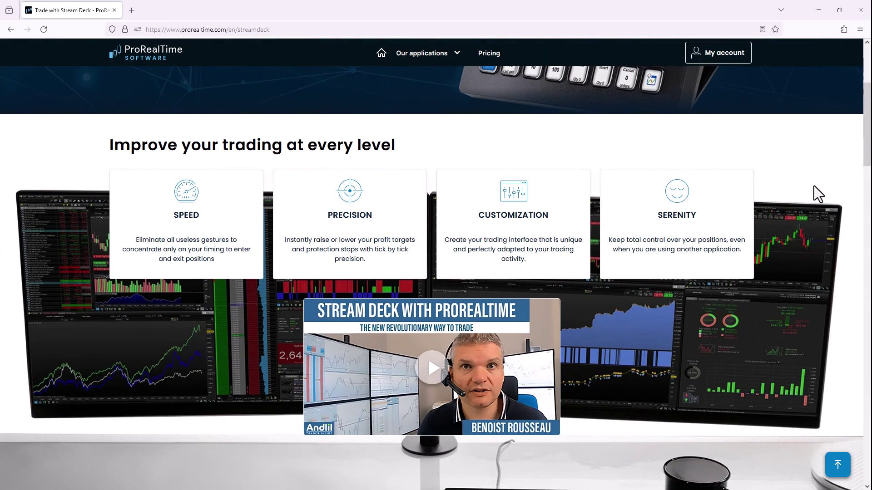
{"action": "scroll", "coordinate": [814, 186], "scroll_direction": "down", "scroll_amount": 5}
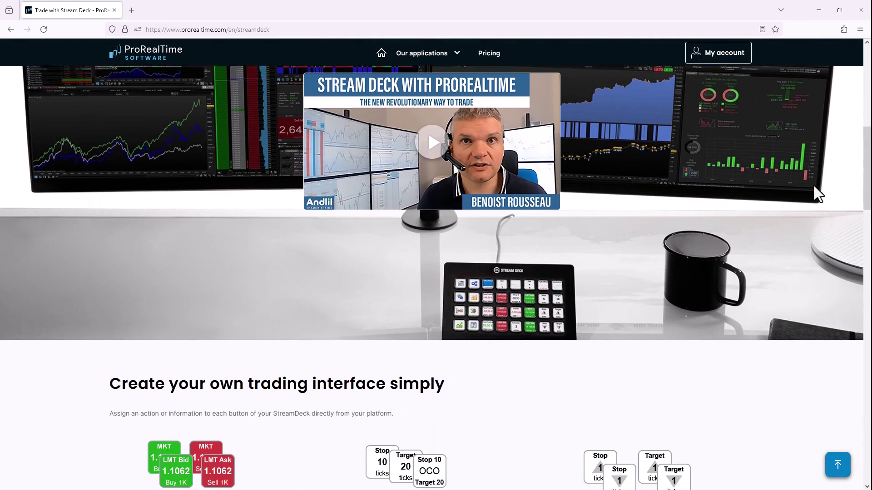
{"action": "scroll", "coordinate": [817, 195], "scroll_direction": "down", "scroll_amount": 7}
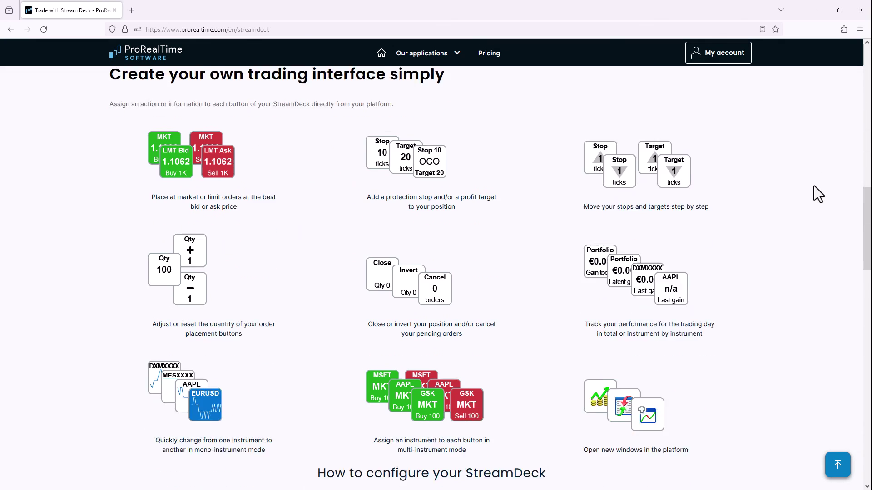
{"action": "scroll", "coordinate": [817, 194], "scroll_direction": "down", "scroll_amount": 1}
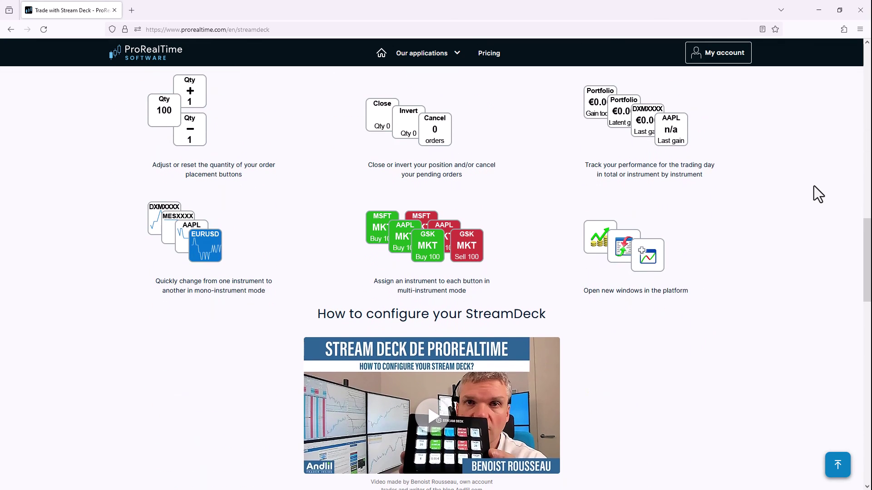